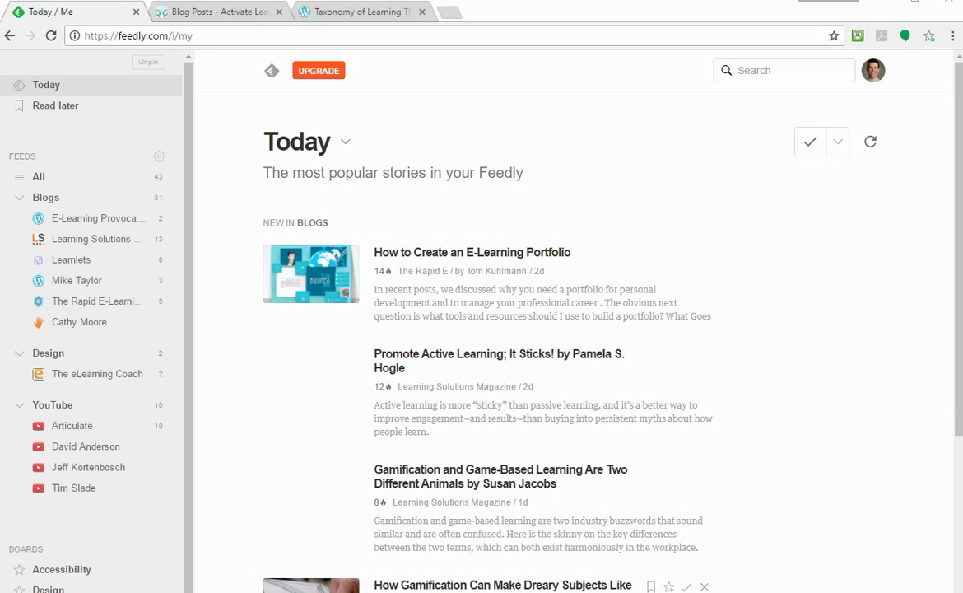
pyautogui.click(21, 171)
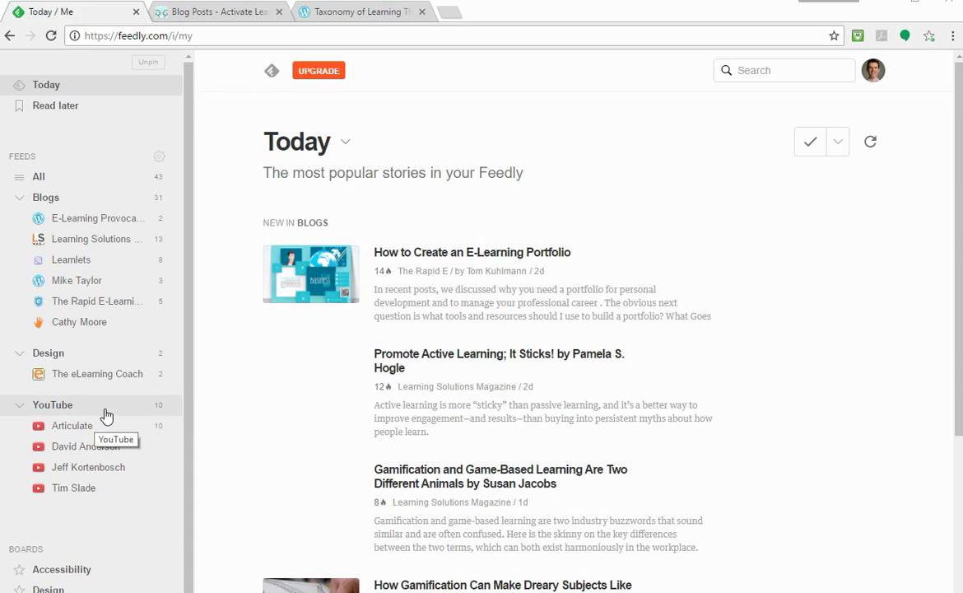
pyautogui.scroll(-2, 106, 415)
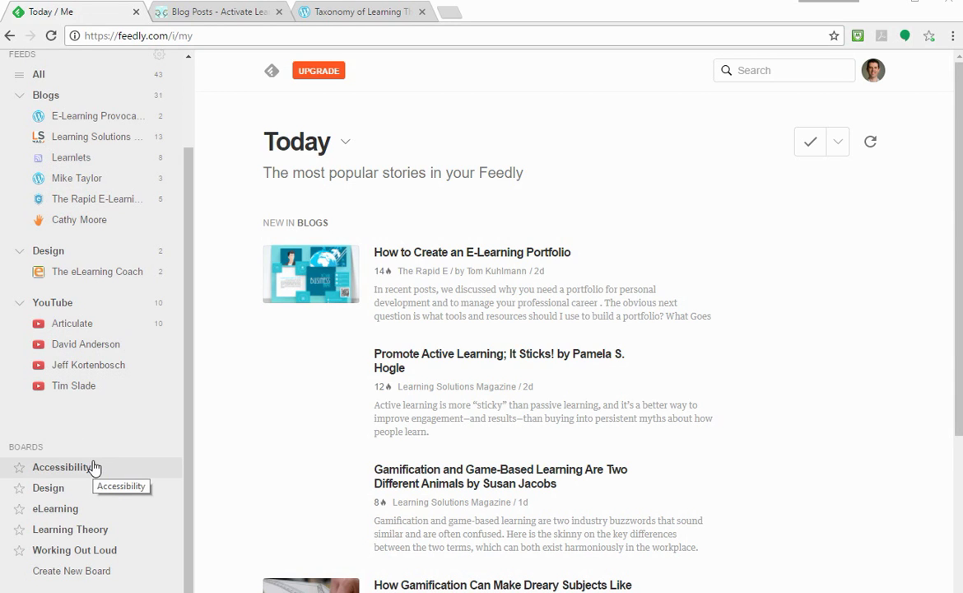
pyautogui.scroll(2, 96, 464)
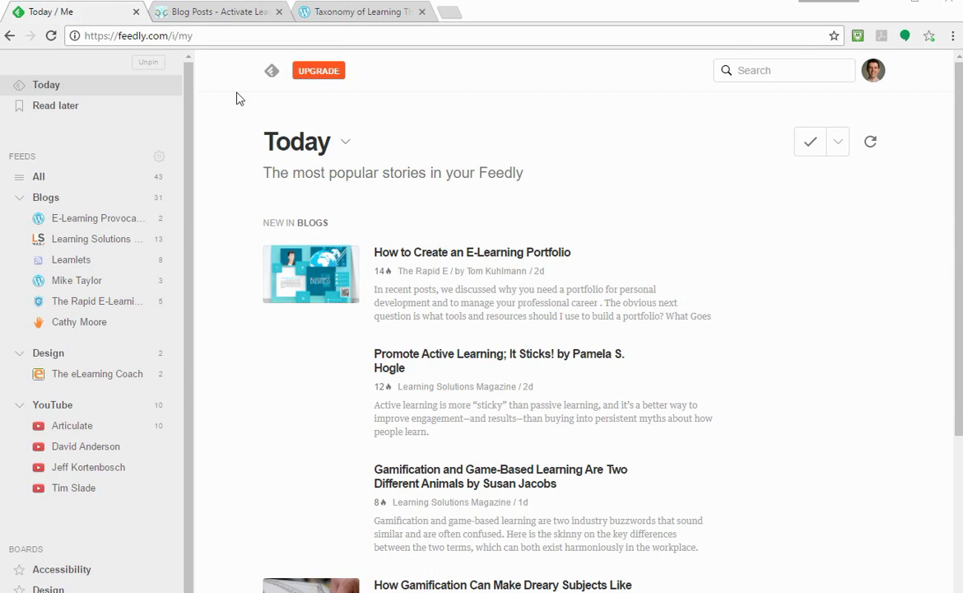
pyautogui.click(210, 17)
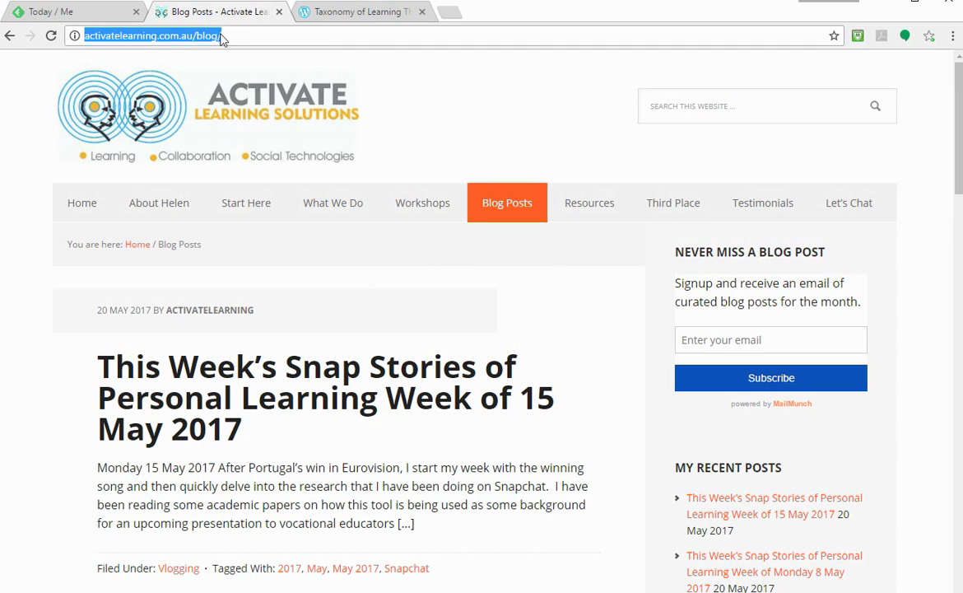
pyautogui.rightClick(209, 36)
pyautogui.click(233, 91)
pyautogui.click(87, 12)
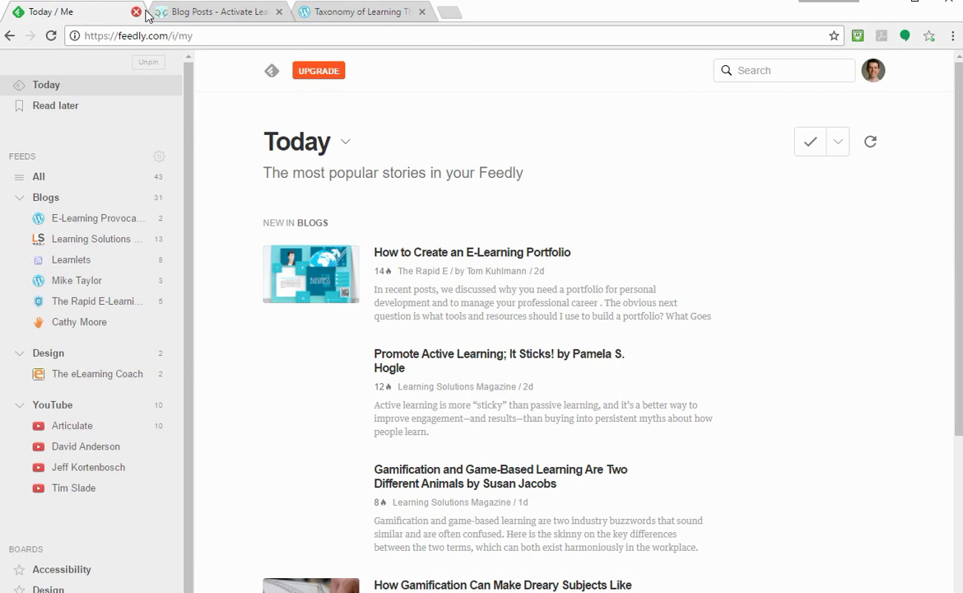
pyautogui.click(754, 73)
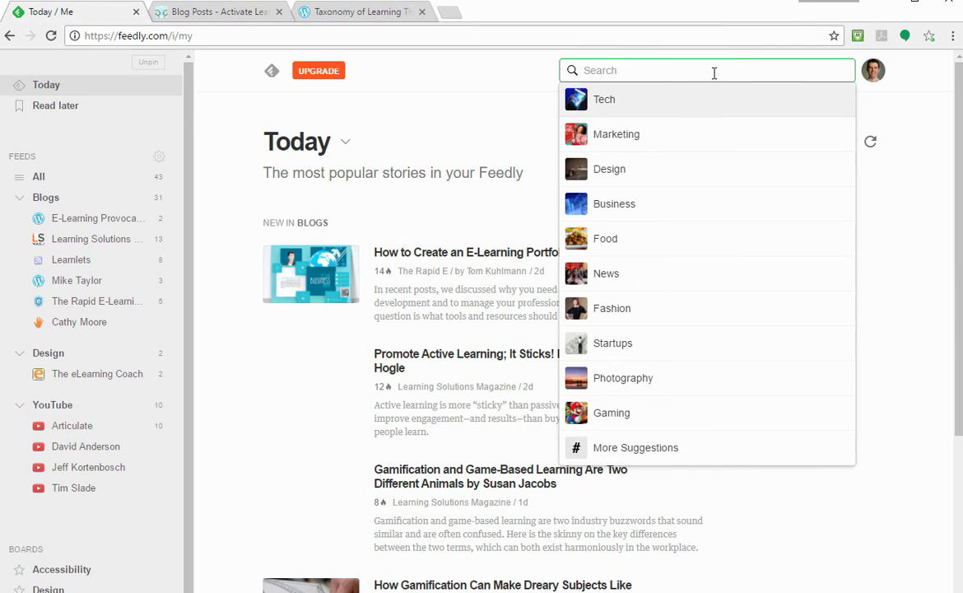
pyautogui.rightClick(713, 76)
pyautogui.click(745, 163)
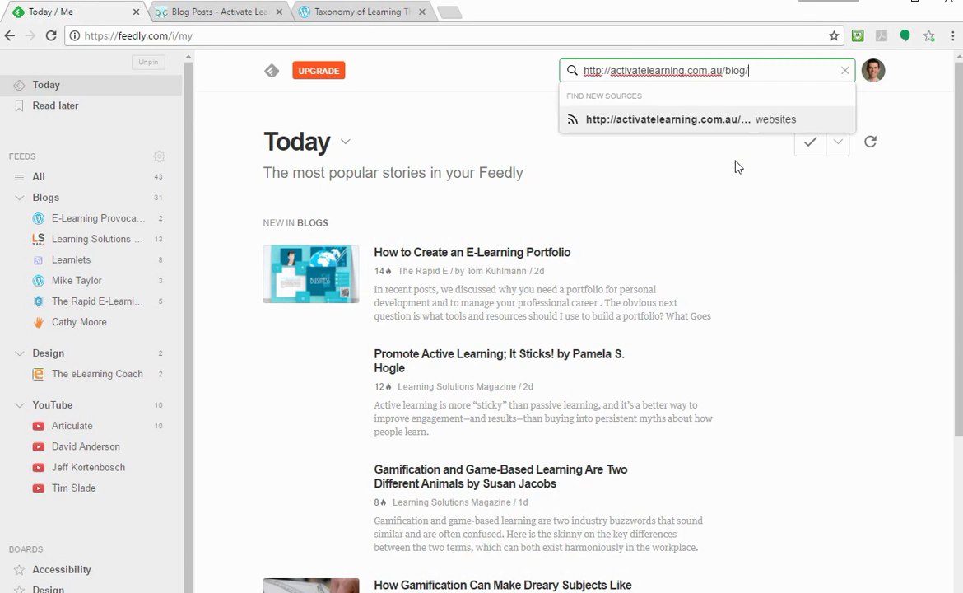
pyautogui.press('Return')
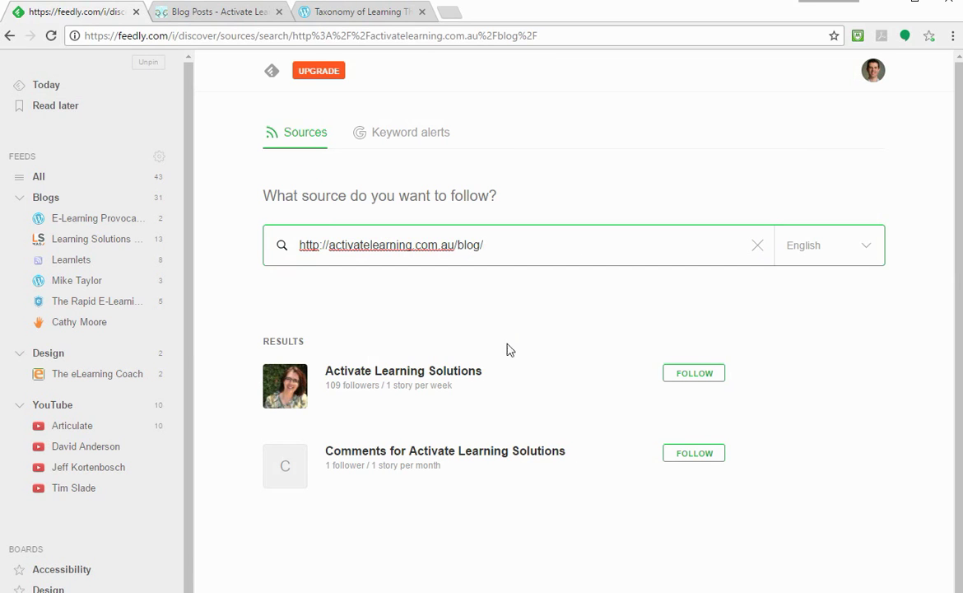
# Step: Follow the Activate Learning Solutions source and add it to the Blogs collection
pyautogui.click(677, 383)
pyautogui.click(678, 377)
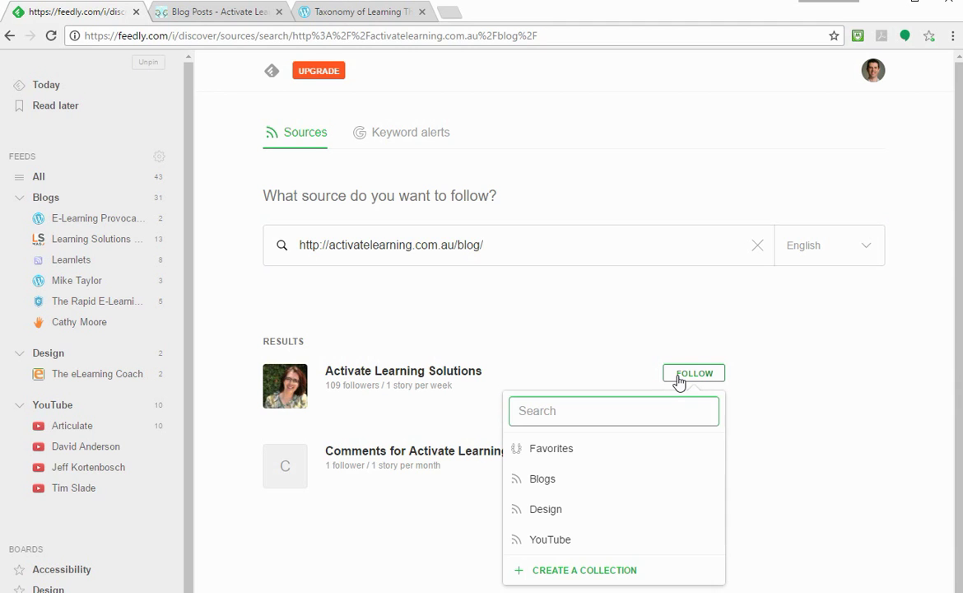
pyautogui.moveTo(567, 489)
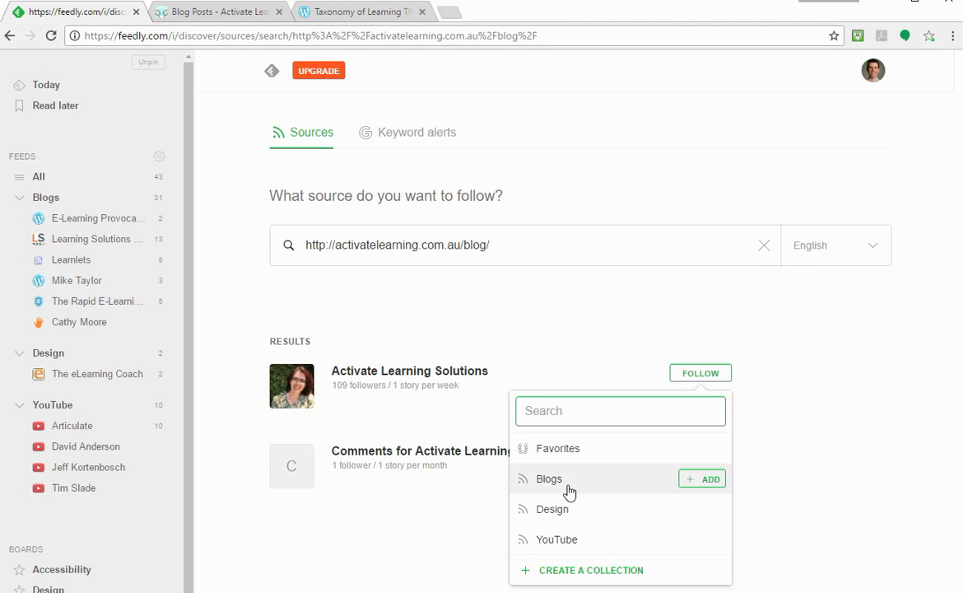
pyautogui.click(710, 479)
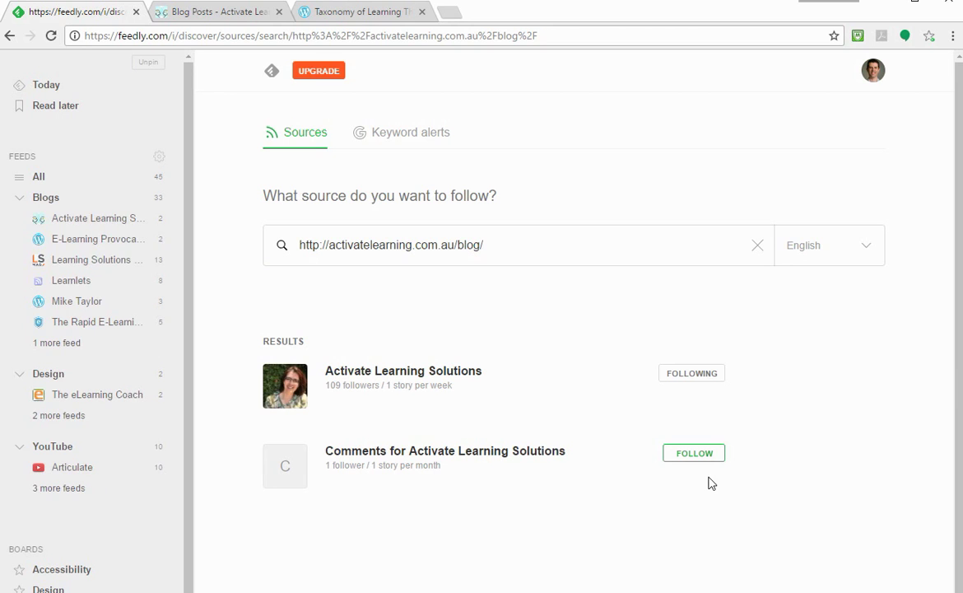
# Step: Open the Accessibility board to view its saved stories
pyautogui.click(97, 228)
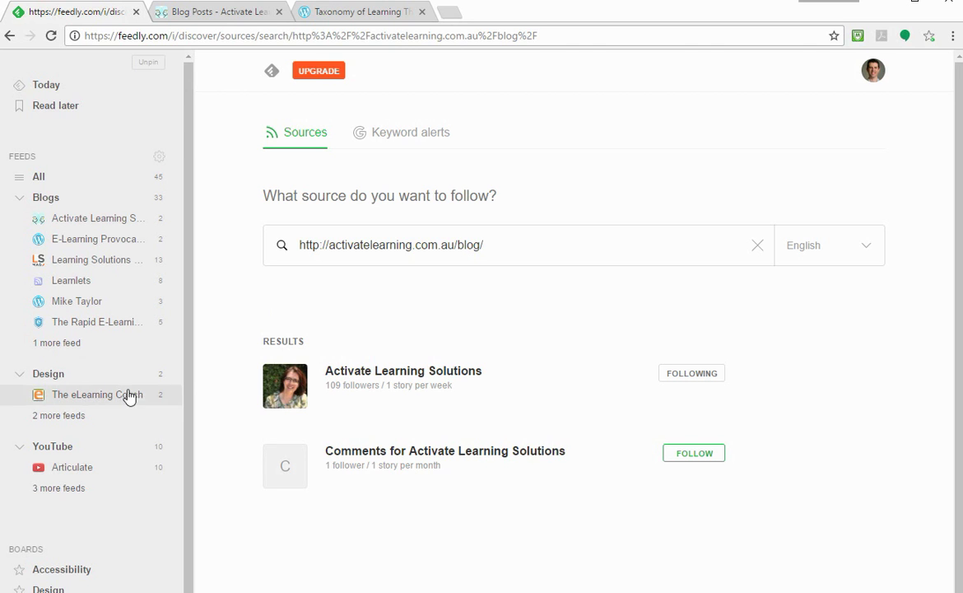
pyautogui.scroll(-3, 127, 395)
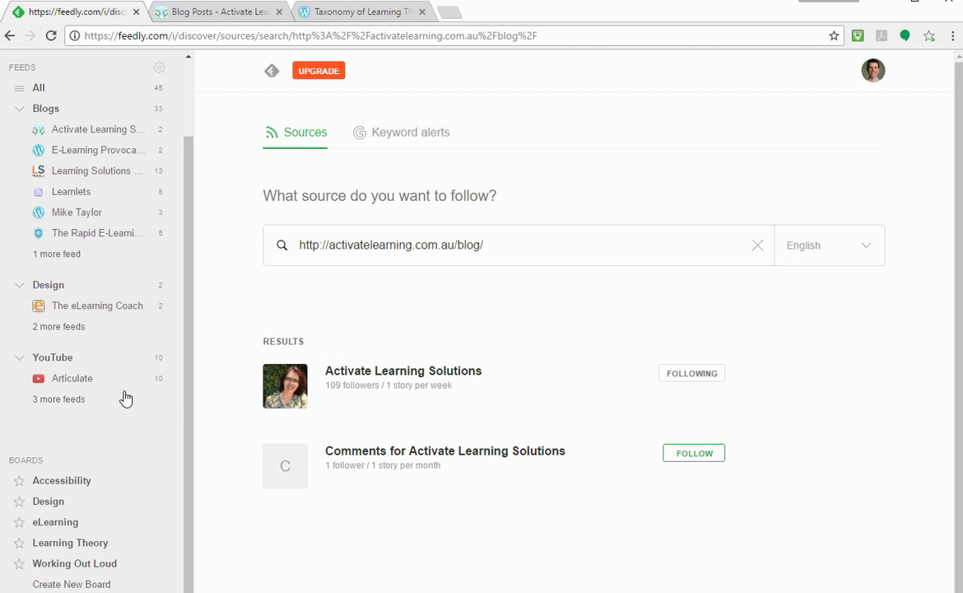
pyautogui.click(70, 469)
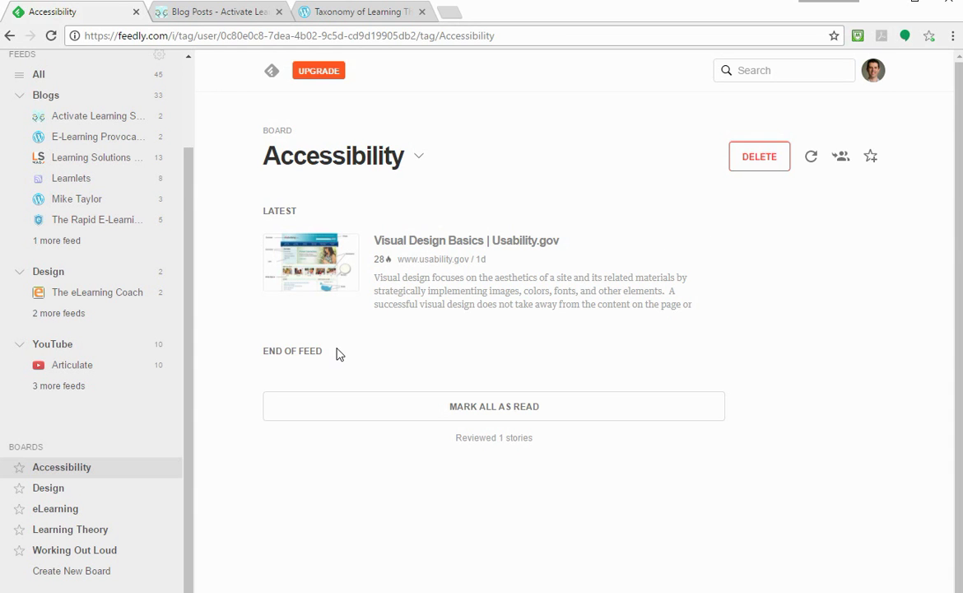
# Step: Save the Taxonomy of Learning Theories web page to the Learning Theory board with the Feedly browser extension
pyautogui.click(342, 18)
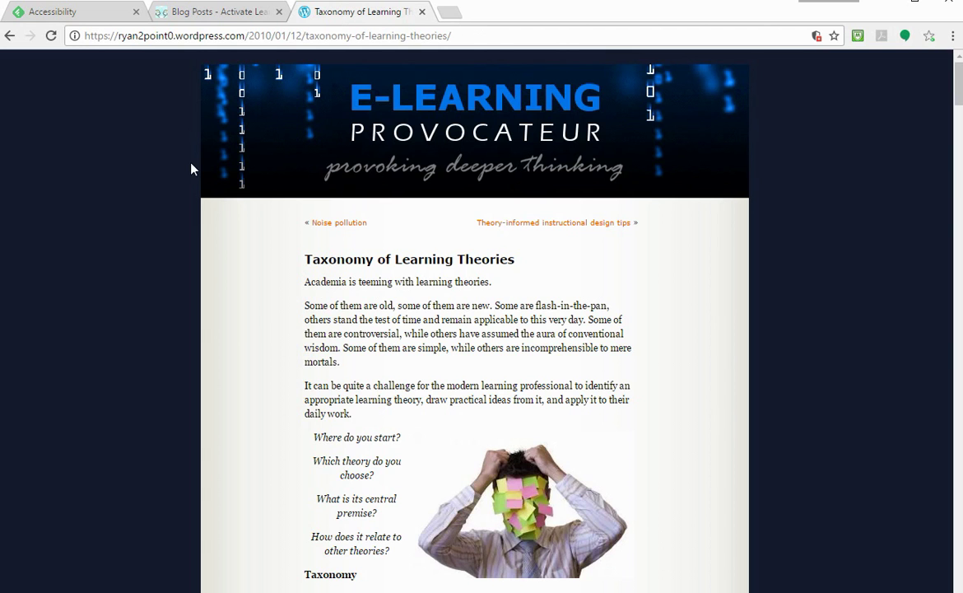
pyautogui.scroll(-2, 190, 168)
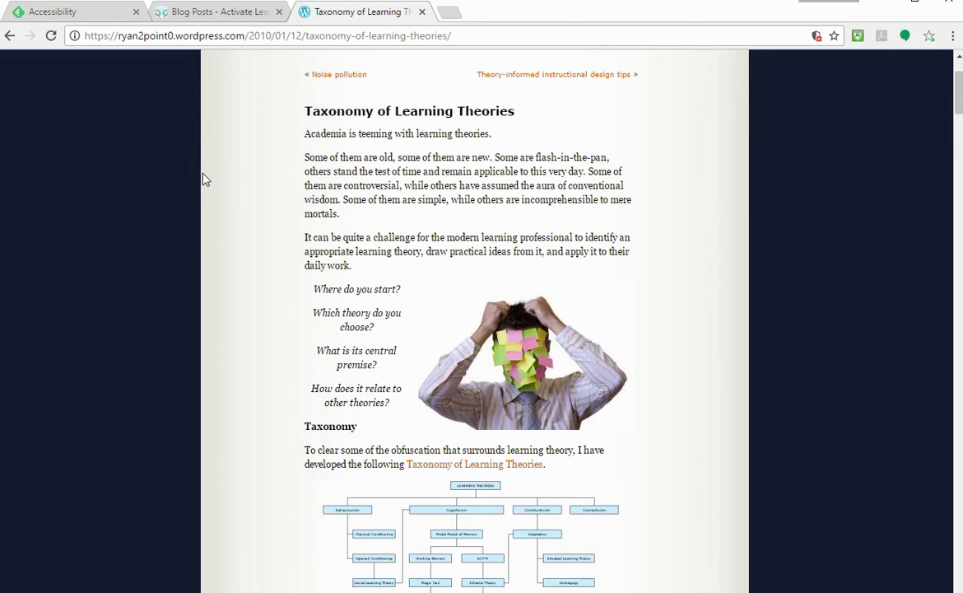
pyautogui.click(930, 38)
pyautogui.click(930, 39)
pyautogui.click(929, 37)
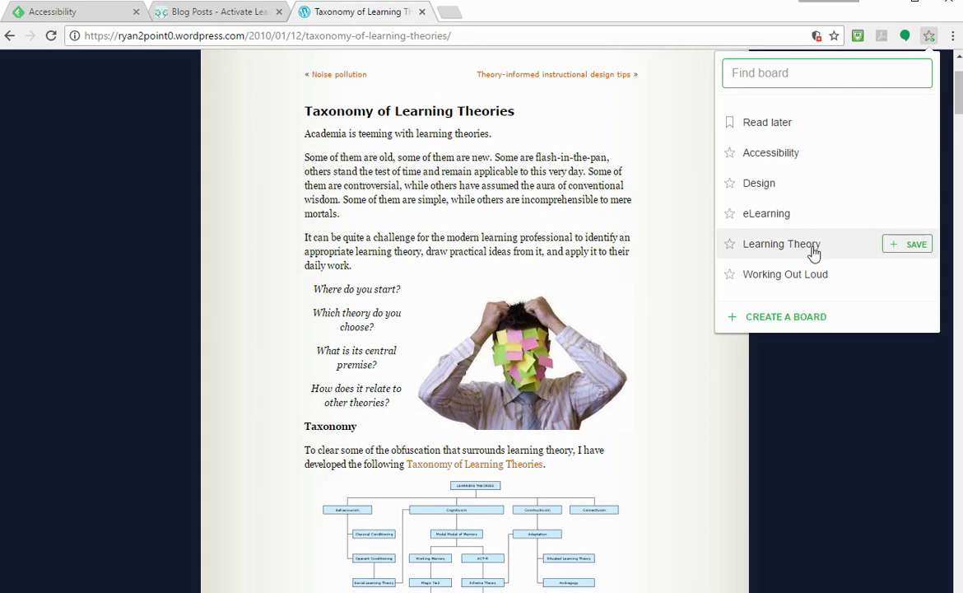
pyautogui.click(912, 247)
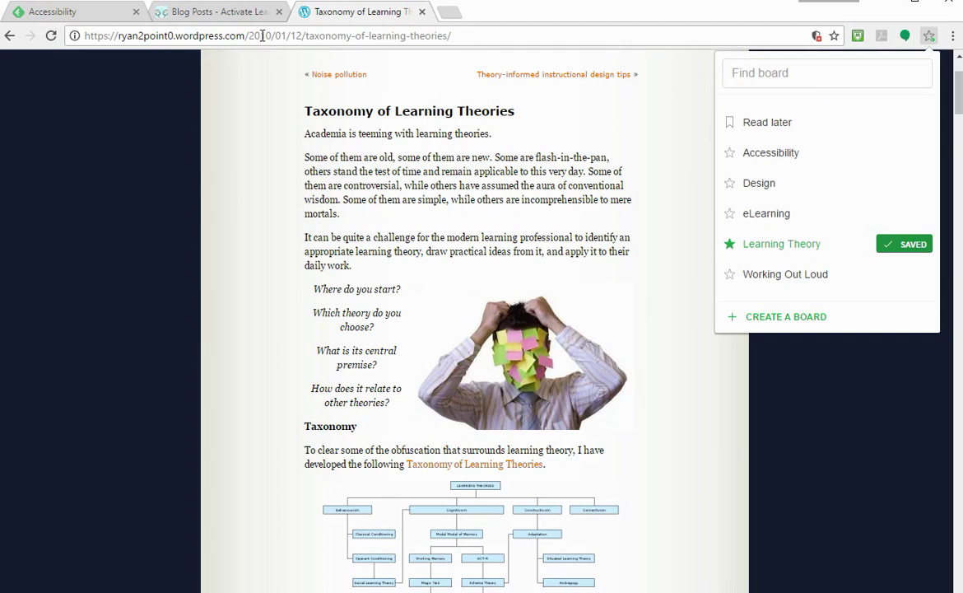
# Step: Return to Feedly to view the Learning Theory board, and open the page for organizing feeds
pyautogui.click(54, 13)
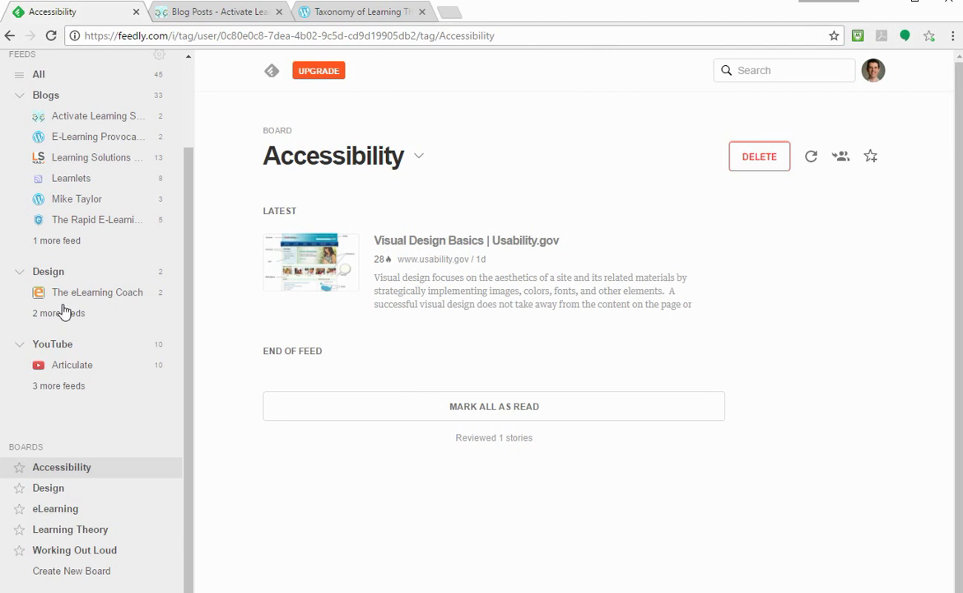
pyautogui.click(71, 535)
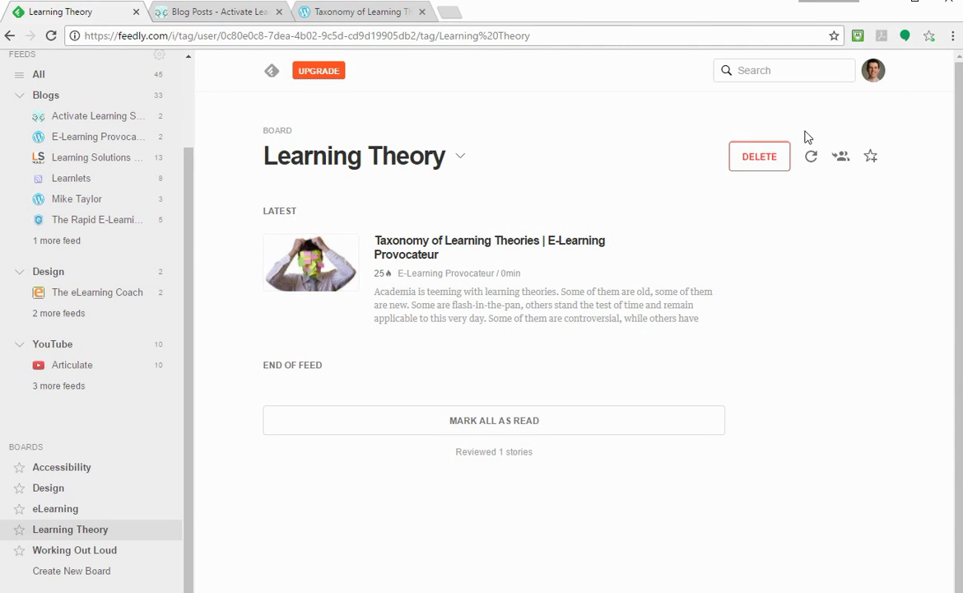
pyautogui.click(871, 84)
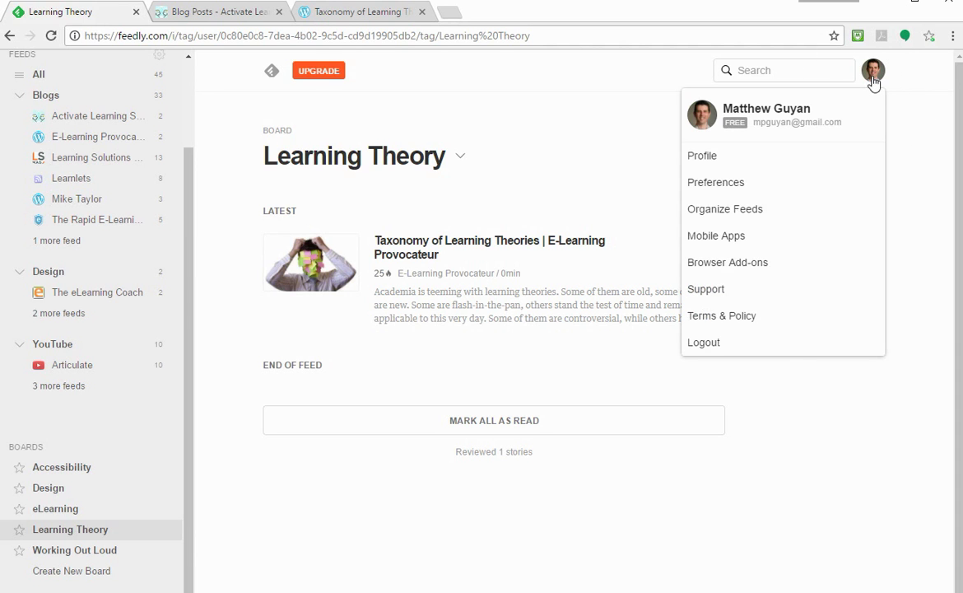
pyautogui.click(758, 219)
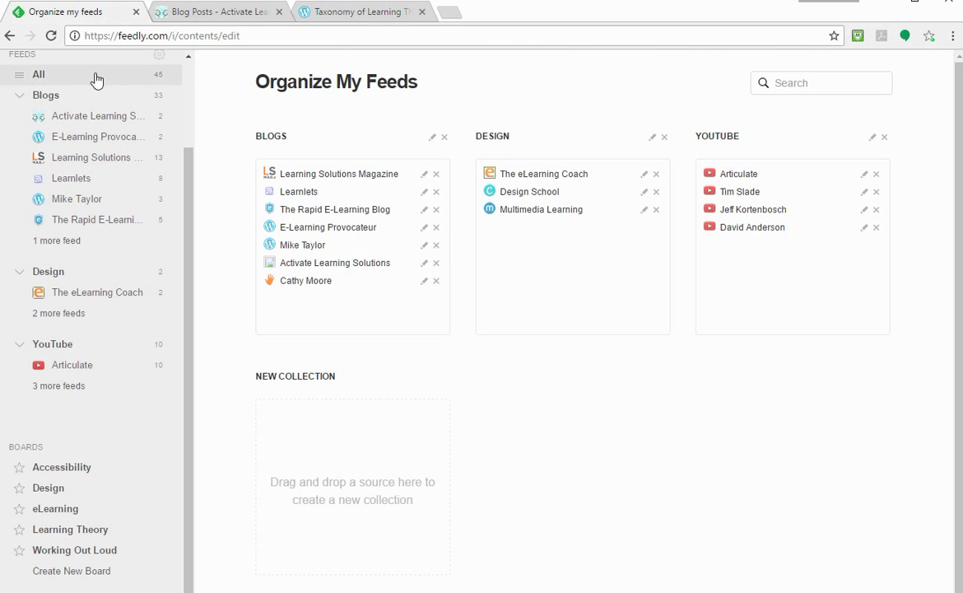
# Step: View the stories from all feeds and return to the Today overview
pyautogui.click(65, 83)
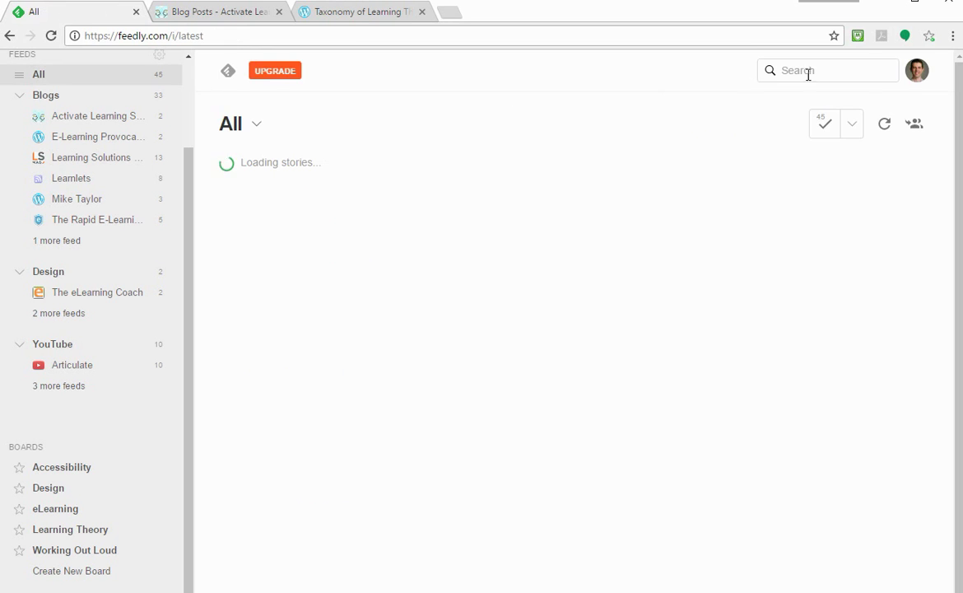
pyautogui.click(919, 87)
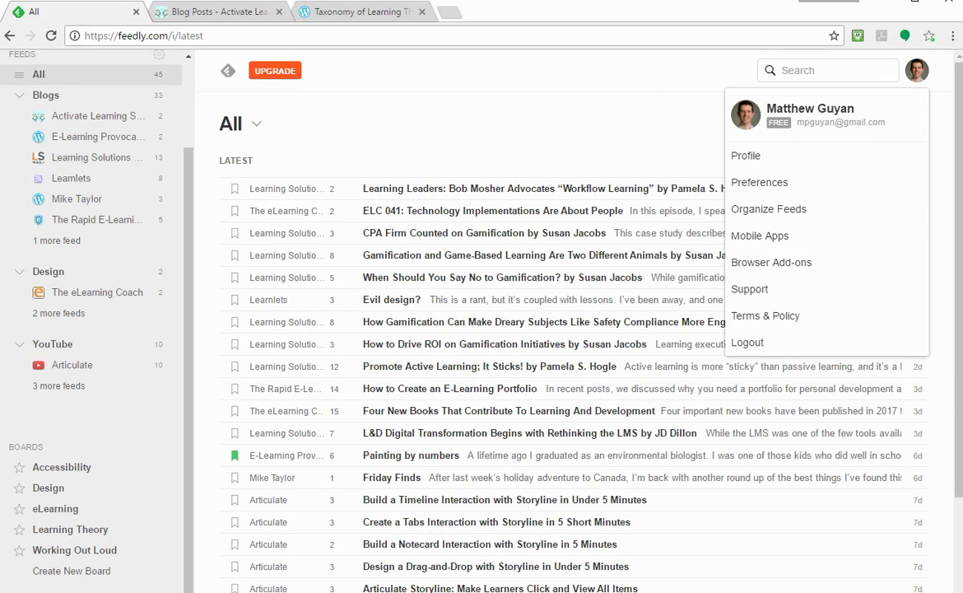
pyautogui.scroll(2, 187, 242)
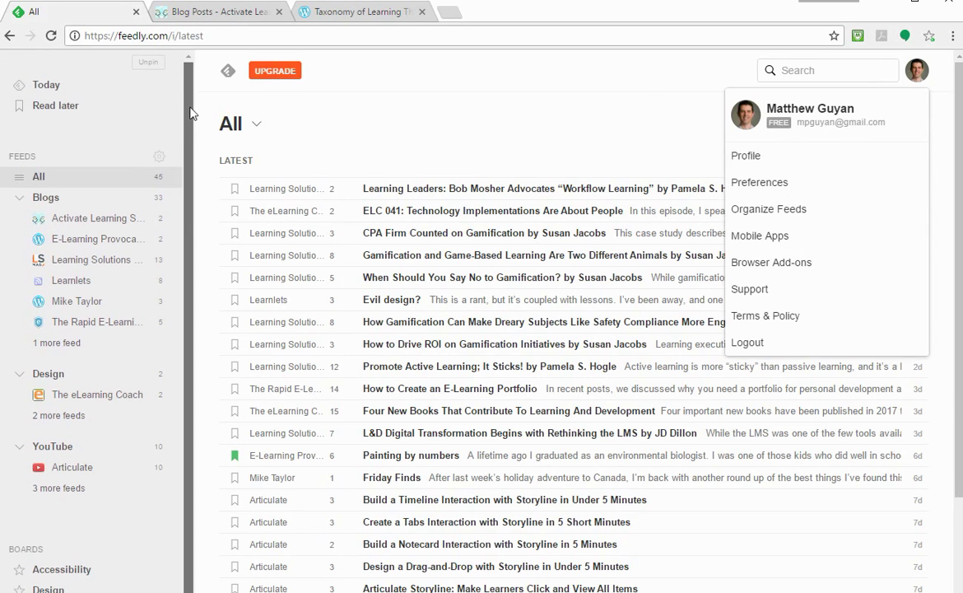
pyautogui.click(37, 92)
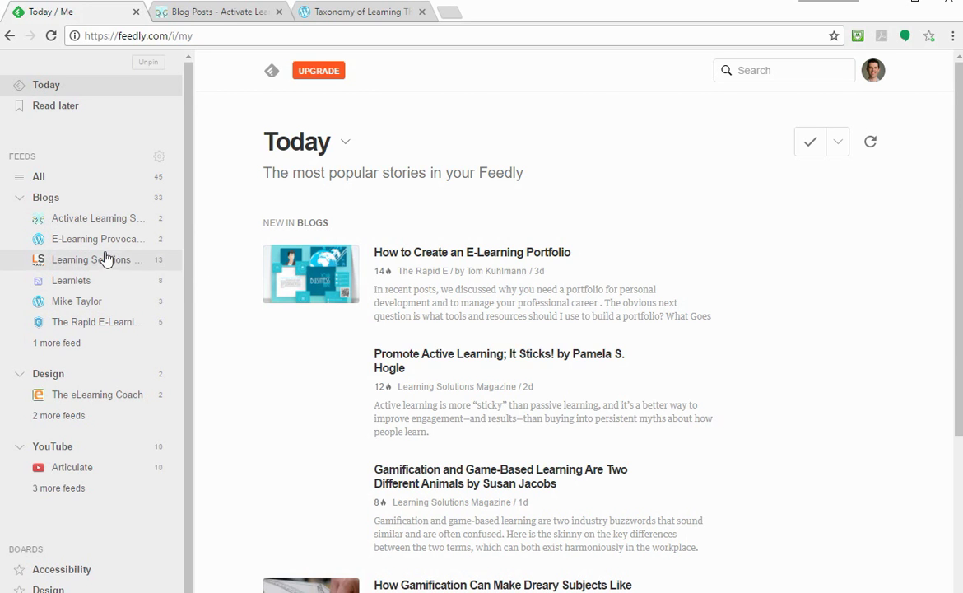
# Step: Open the Learning Solutions Magazine feed and switch its layout to Magazine View
pyautogui.click(104, 262)
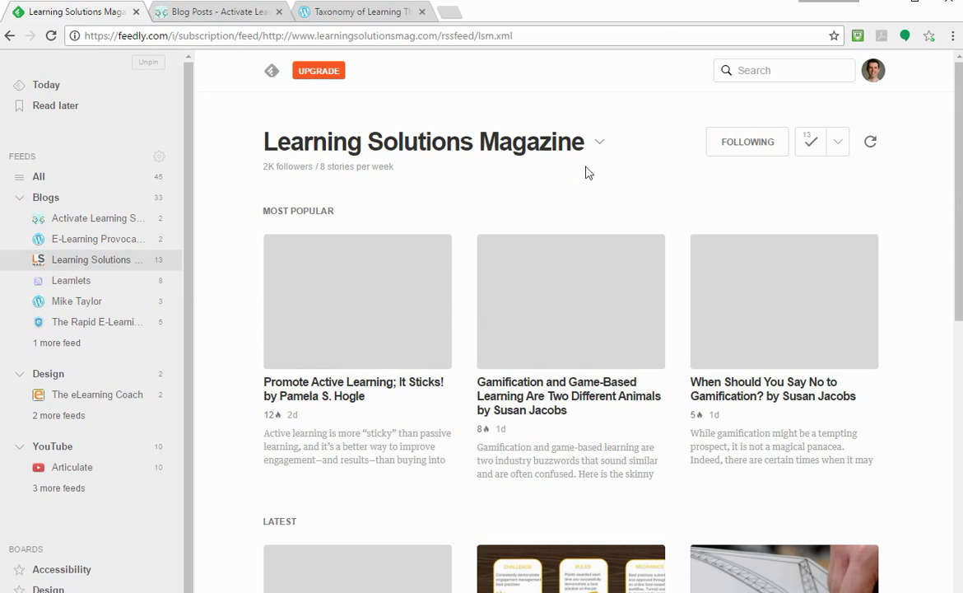
pyautogui.click(600, 144)
pyautogui.click(600, 145)
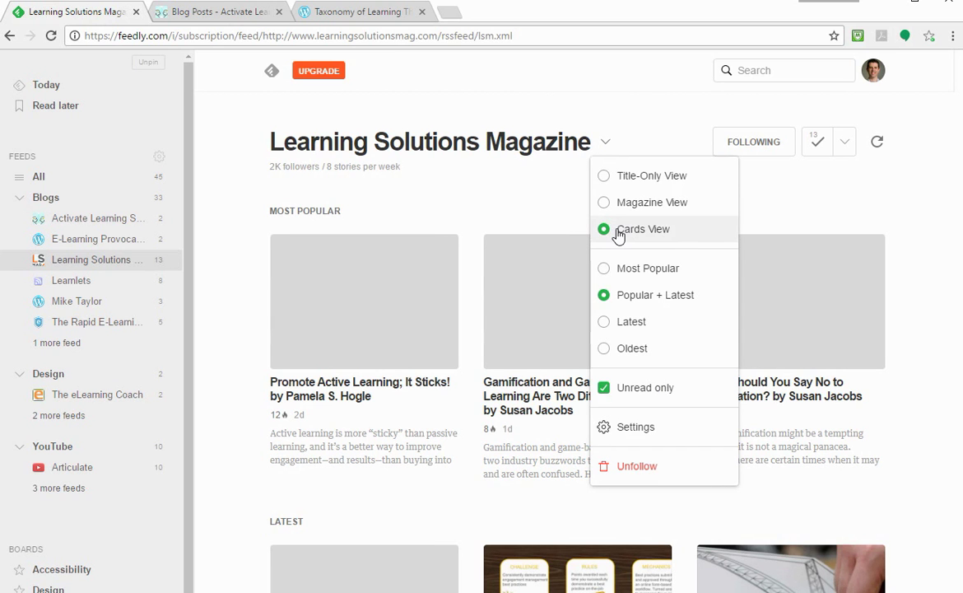
pyautogui.click(627, 203)
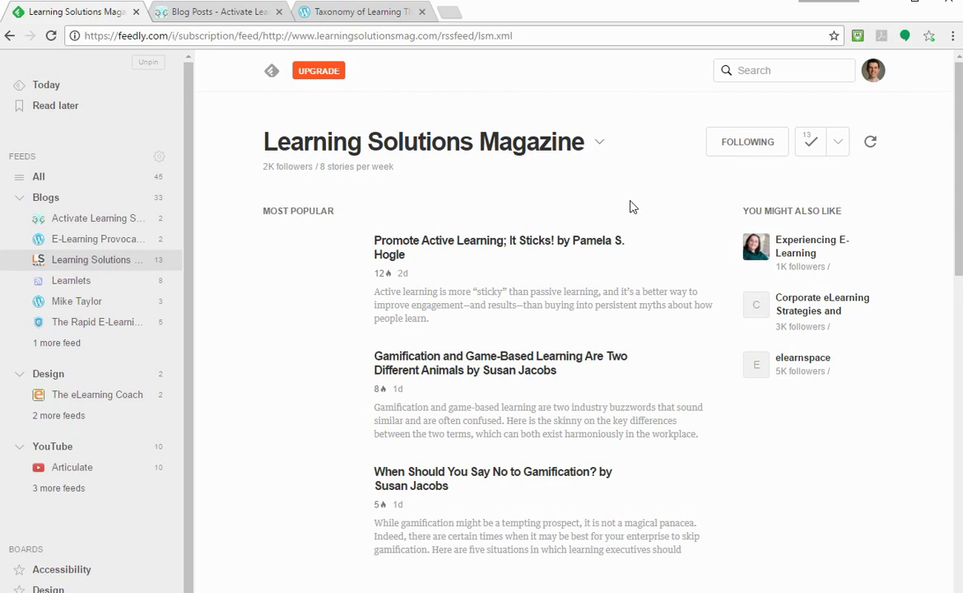
# Step: Try the Title-Only View on the Learning Solutions Magazine feed and set the layout to Cards View
pyautogui.click(601, 144)
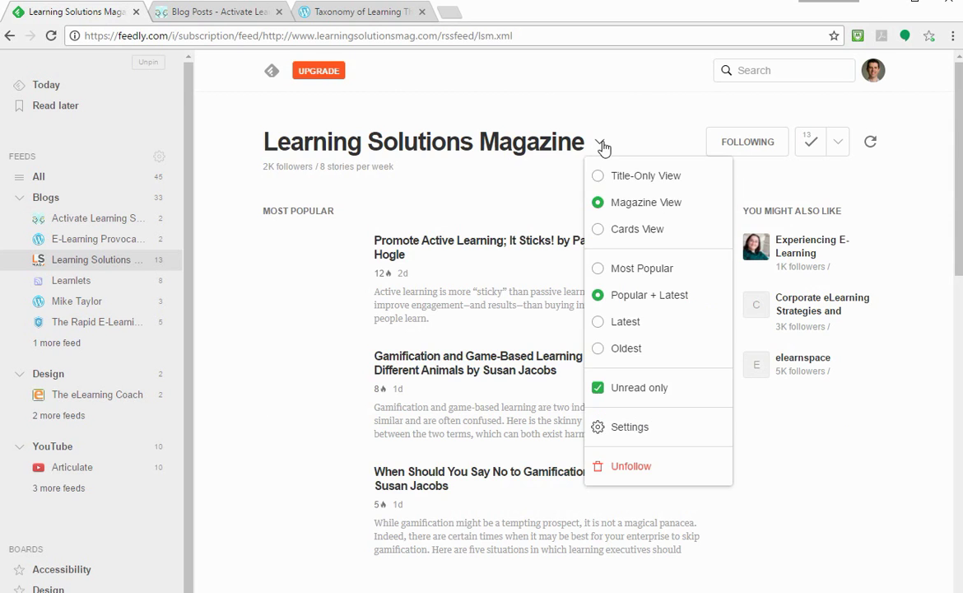
pyautogui.click(629, 178)
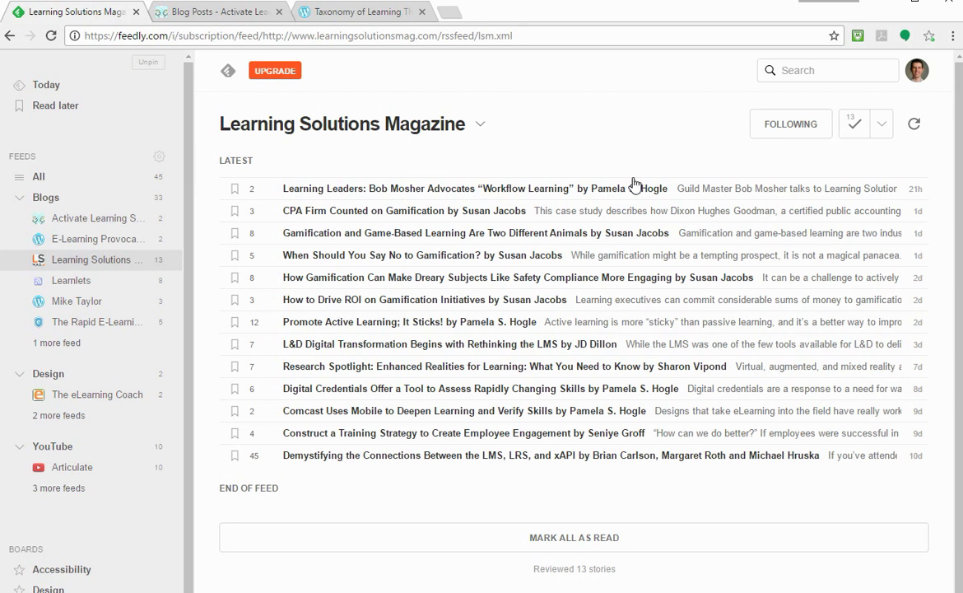
pyautogui.click(451, 122)
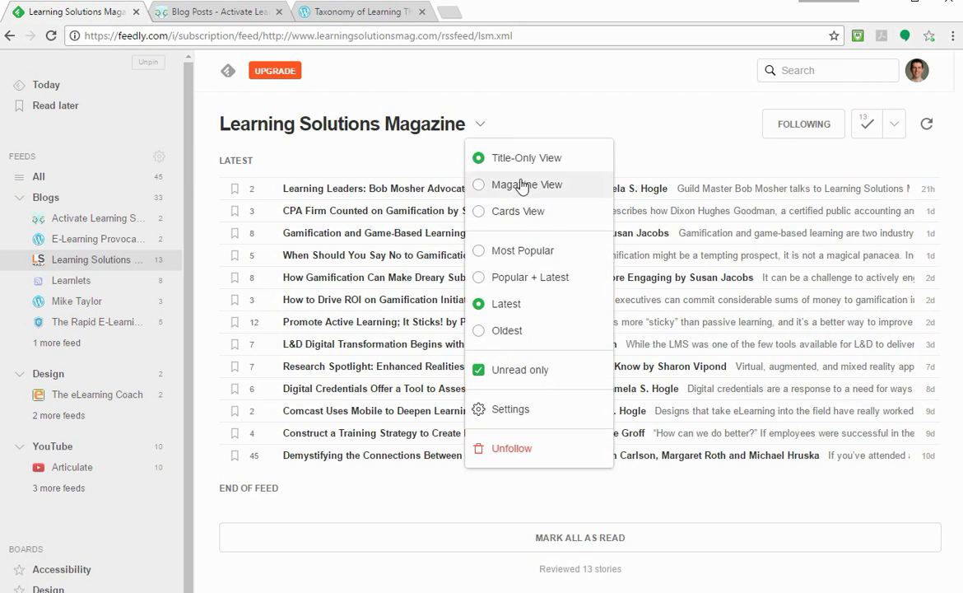
pyautogui.click(517, 212)
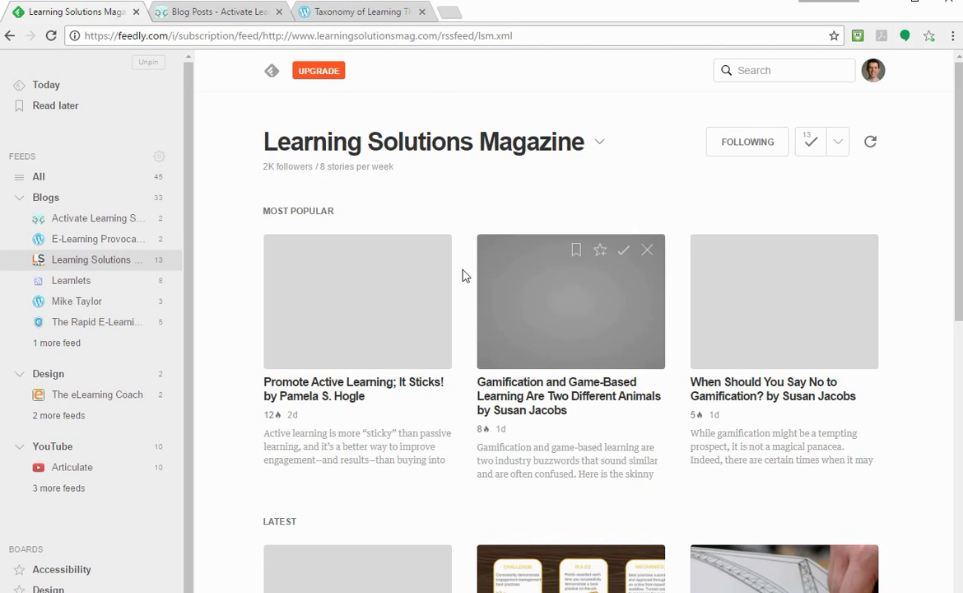
# Step: Open the story "Promote Active Learning; It Sticks!" for viewing and close it again
pyautogui.click(372, 388)
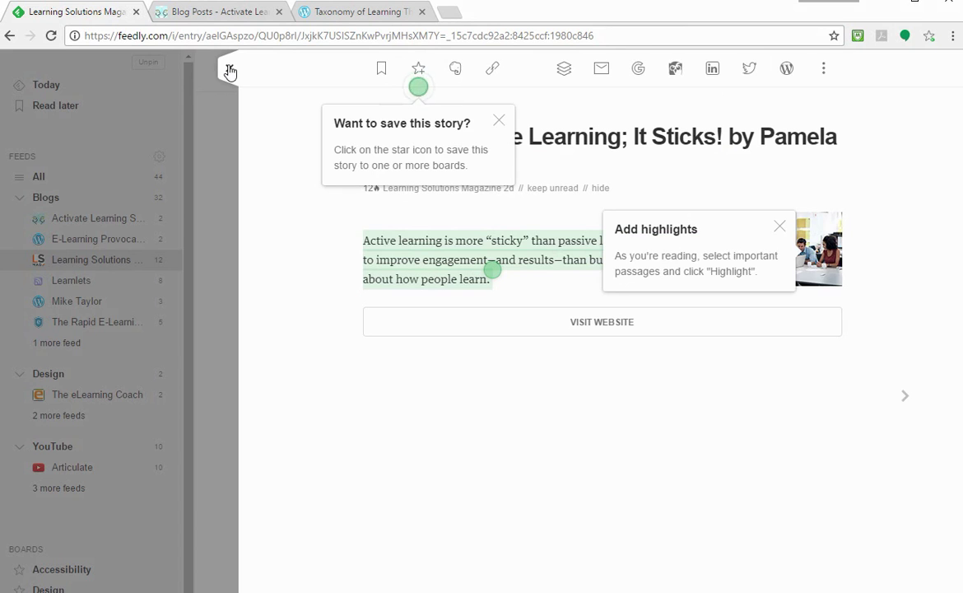
pyautogui.click(230, 70)
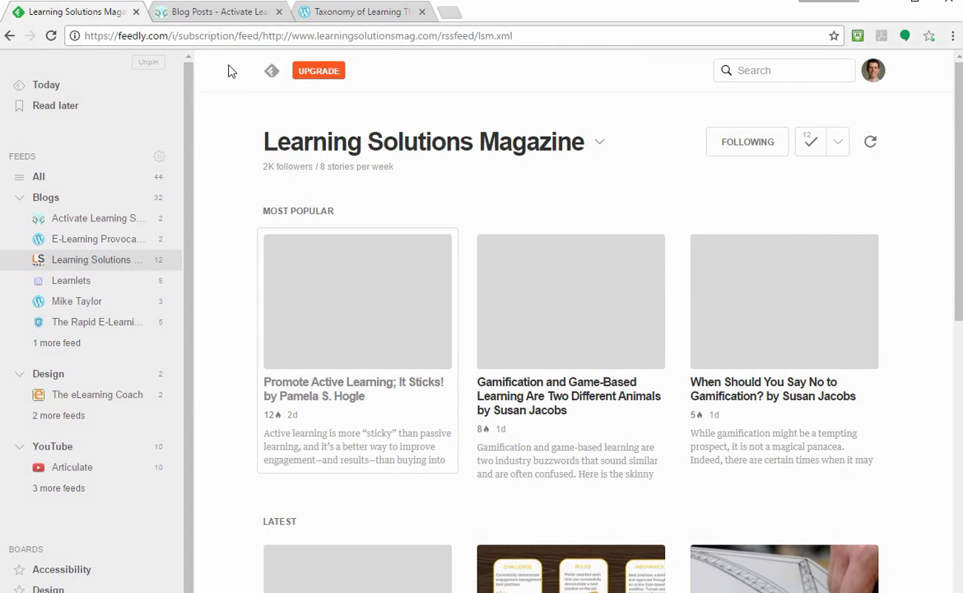